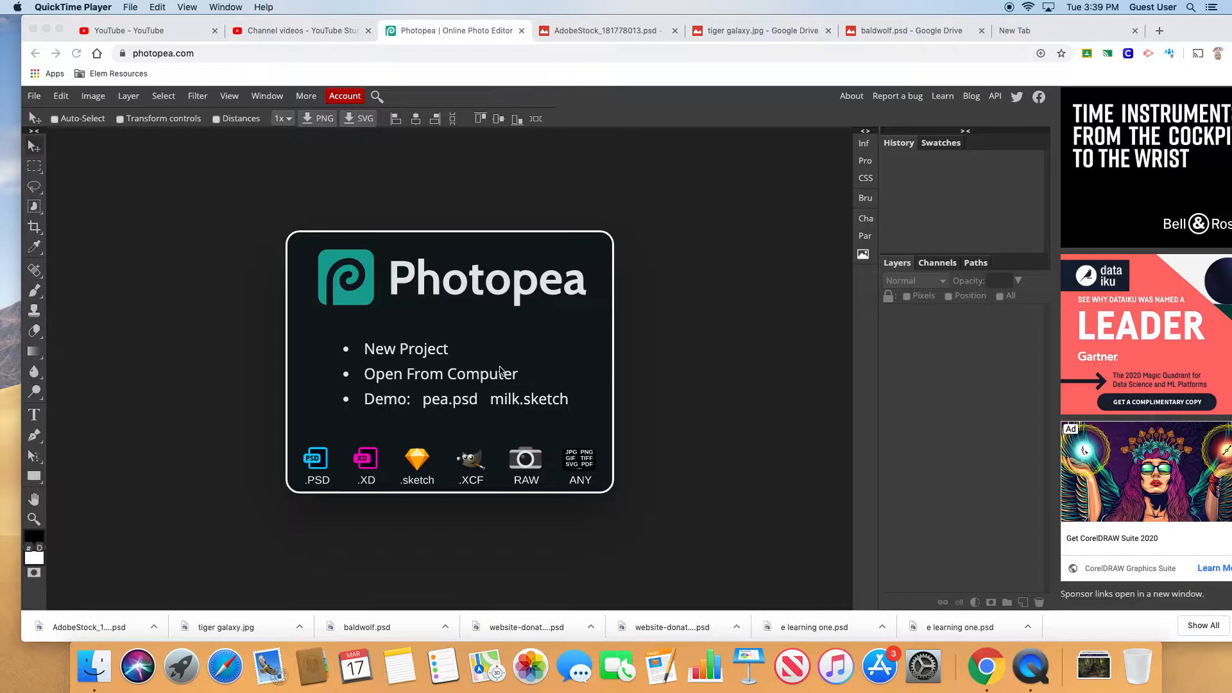
- Open AdobeStock_181778013.psd from the Downloads folder of the computer
{"action": "left_click", "coordinate": [502, 377]}
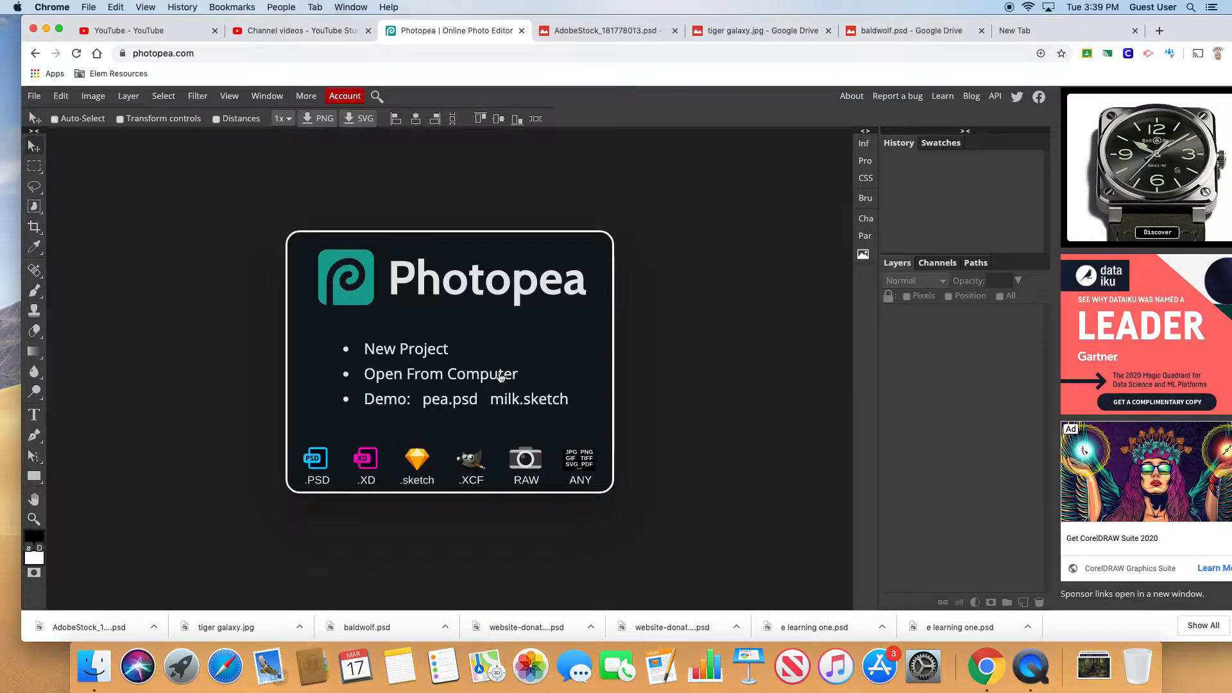
{"action": "left_click", "coordinate": [377, 384]}
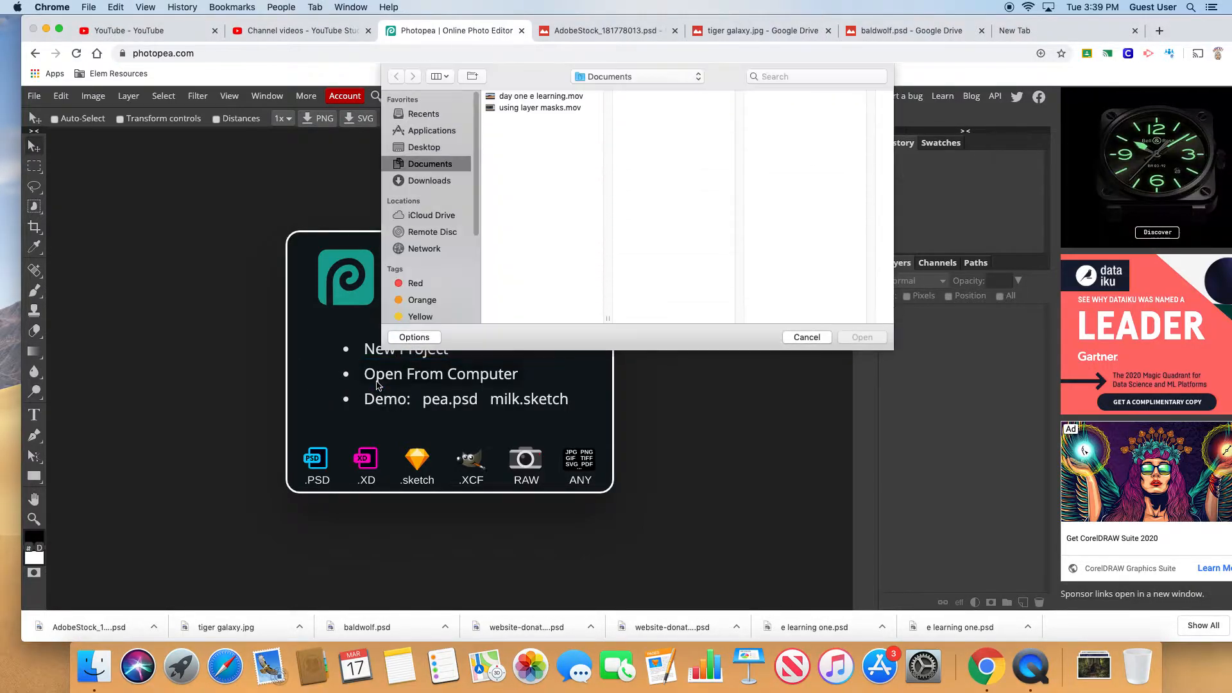
{"action": "left_click", "coordinate": [434, 181]}
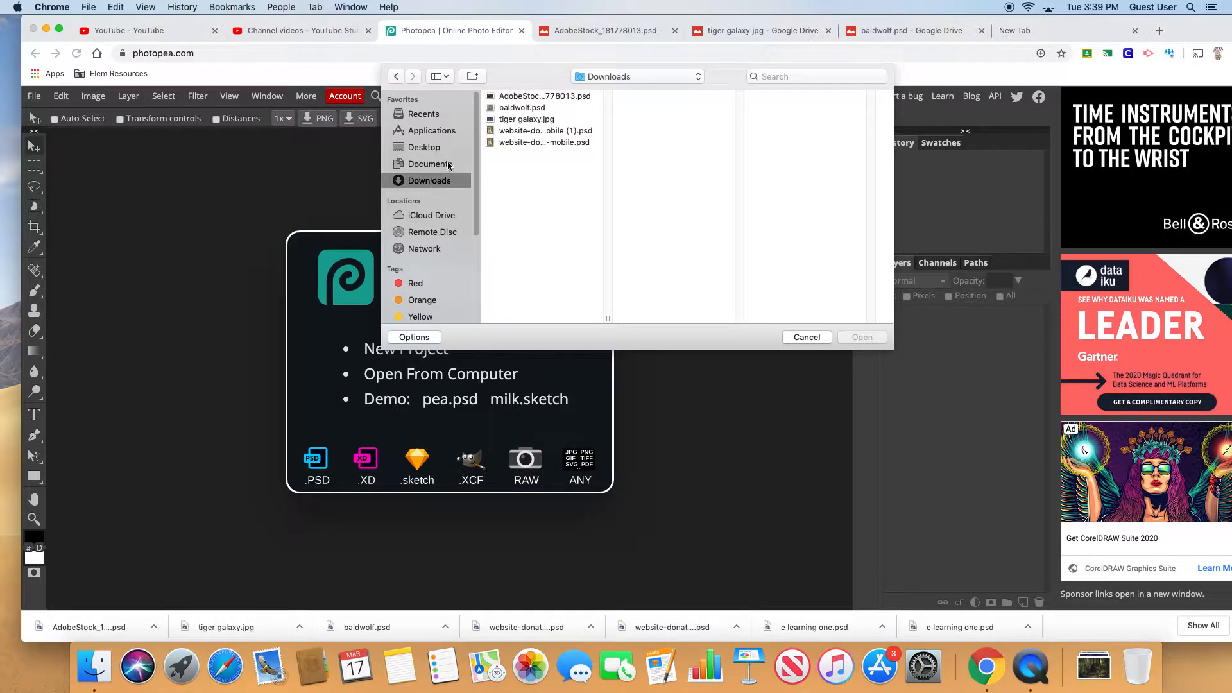
{"action": "left_click", "coordinate": [503, 97]}
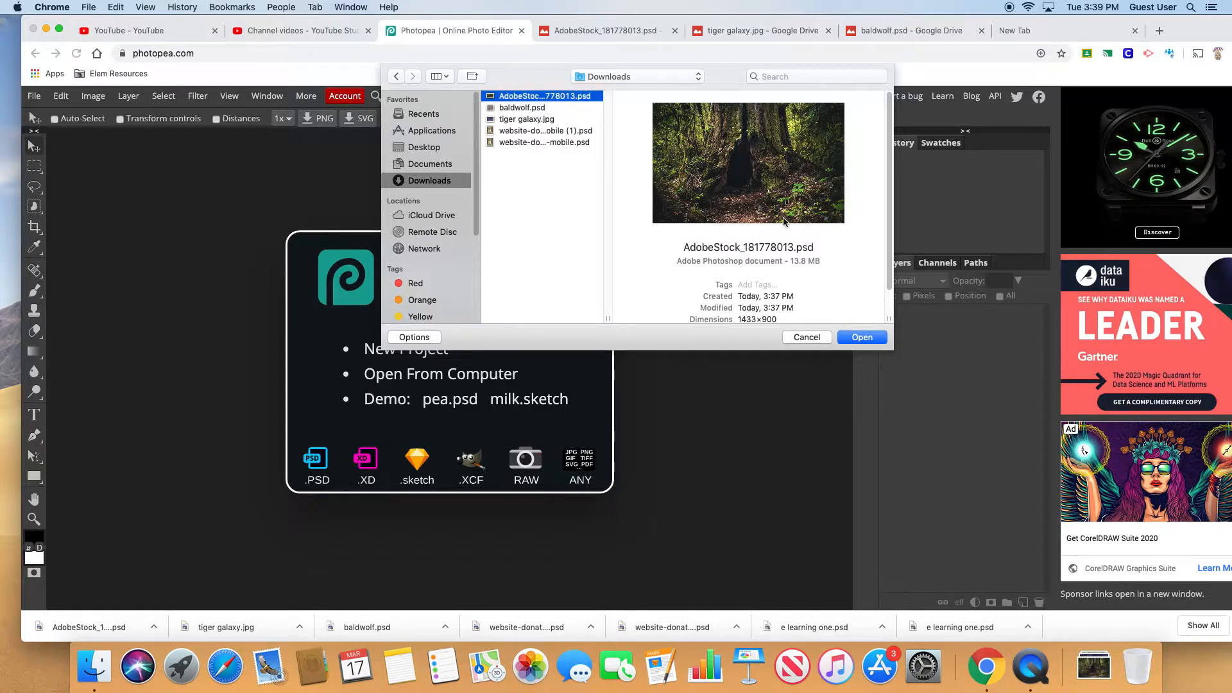
{"action": "left_click", "coordinate": [861, 339]}
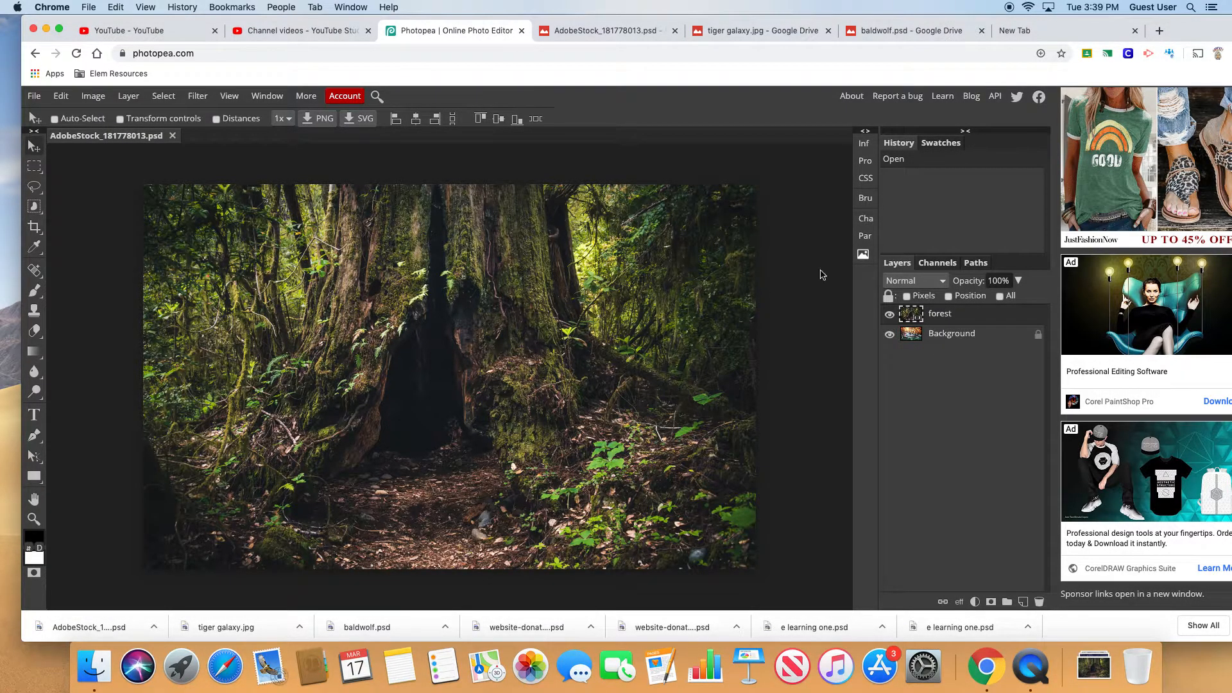
- Hide and reshow the forest layer to view the Background, and add a raster mask to the forest layer
{"action": "left_click", "coordinate": [890, 320]}
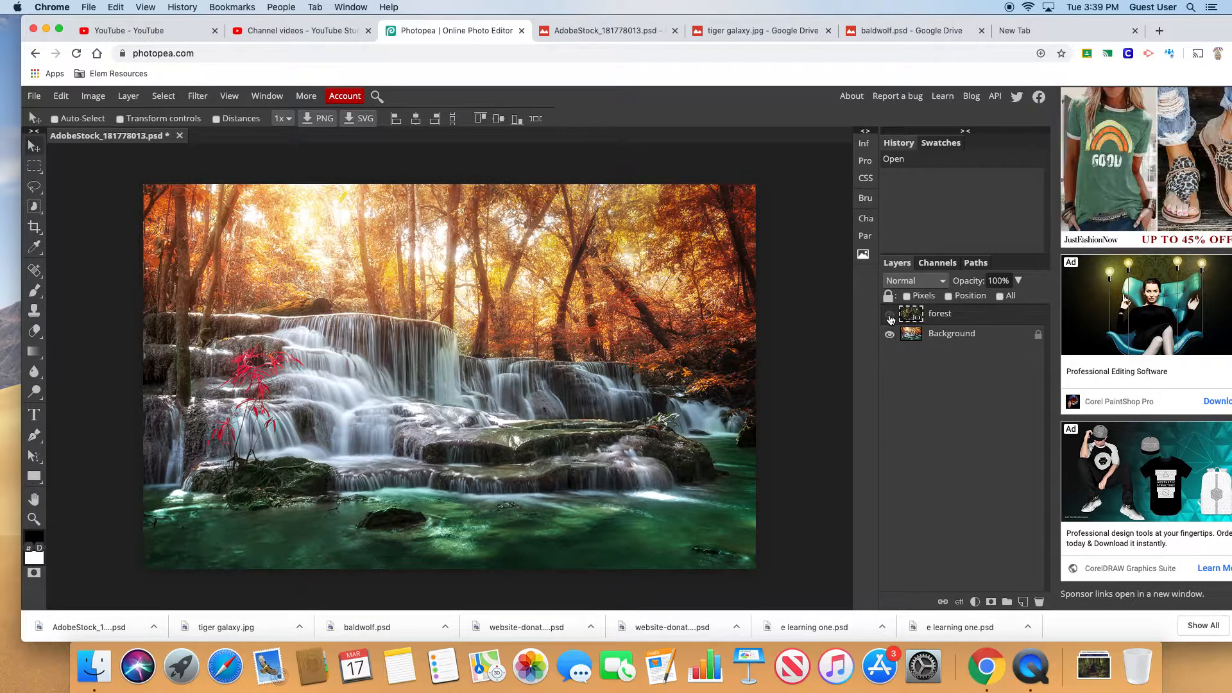
{"action": "left_click", "coordinate": [890, 316]}
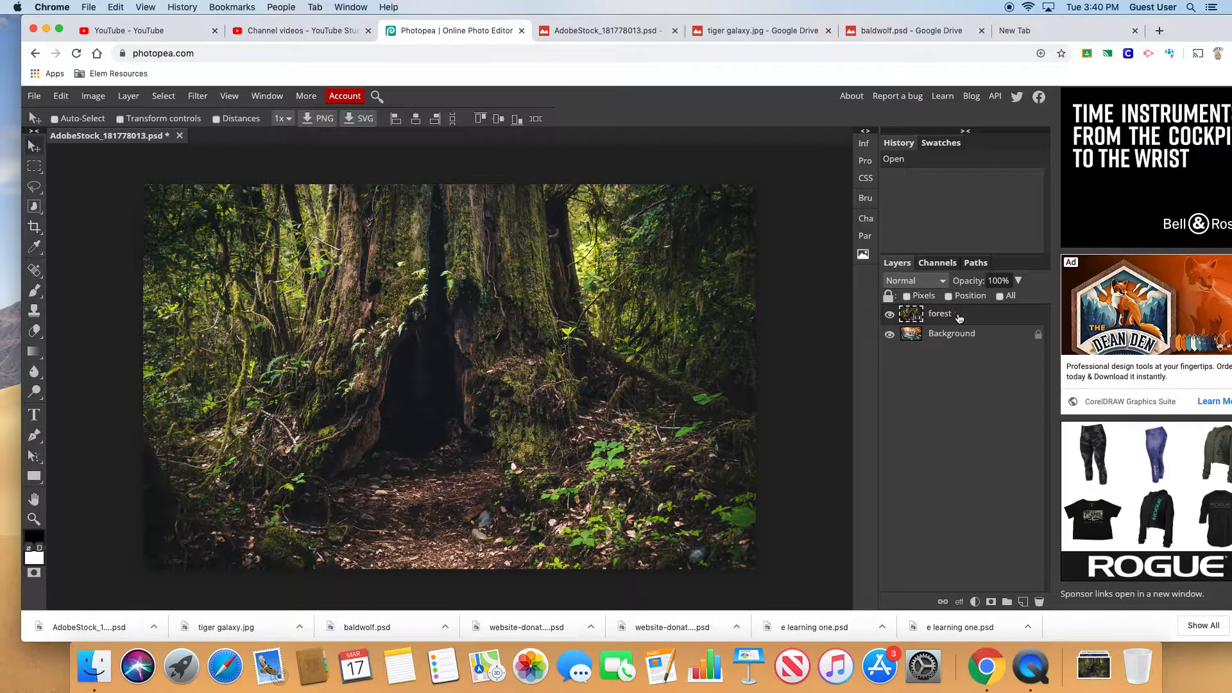
{"action": "left_click", "coordinate": [948, 339]}
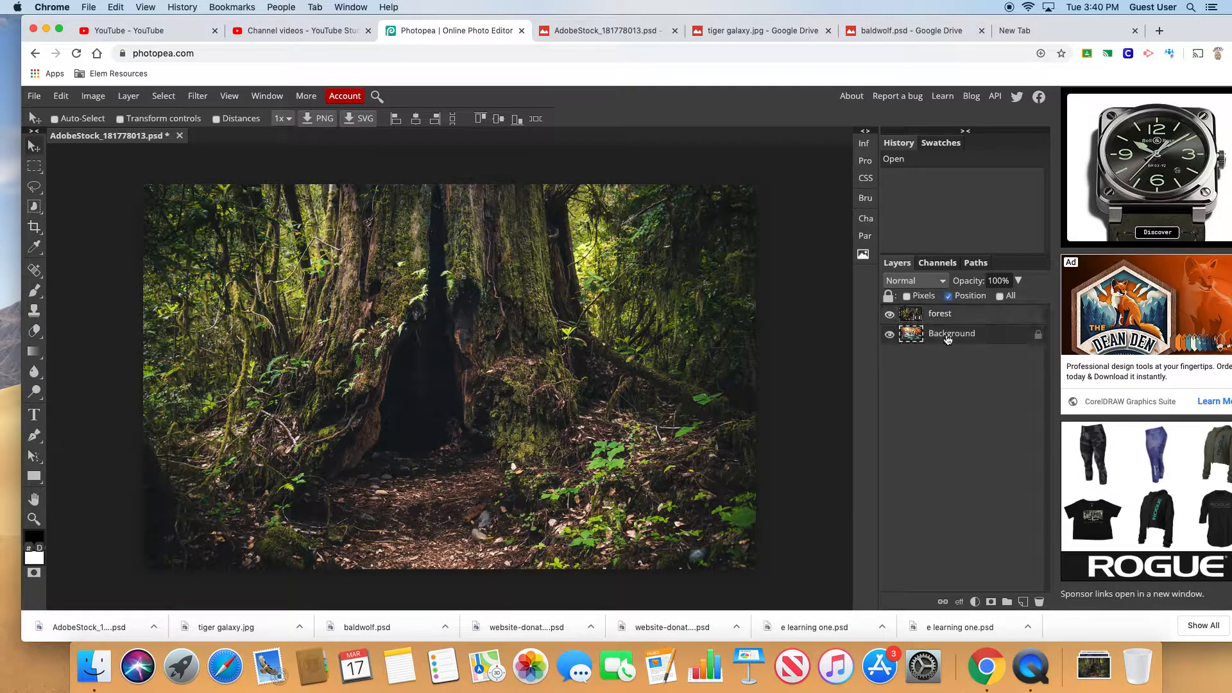
{"action": "left_click", "coordinate": [987, 317]}
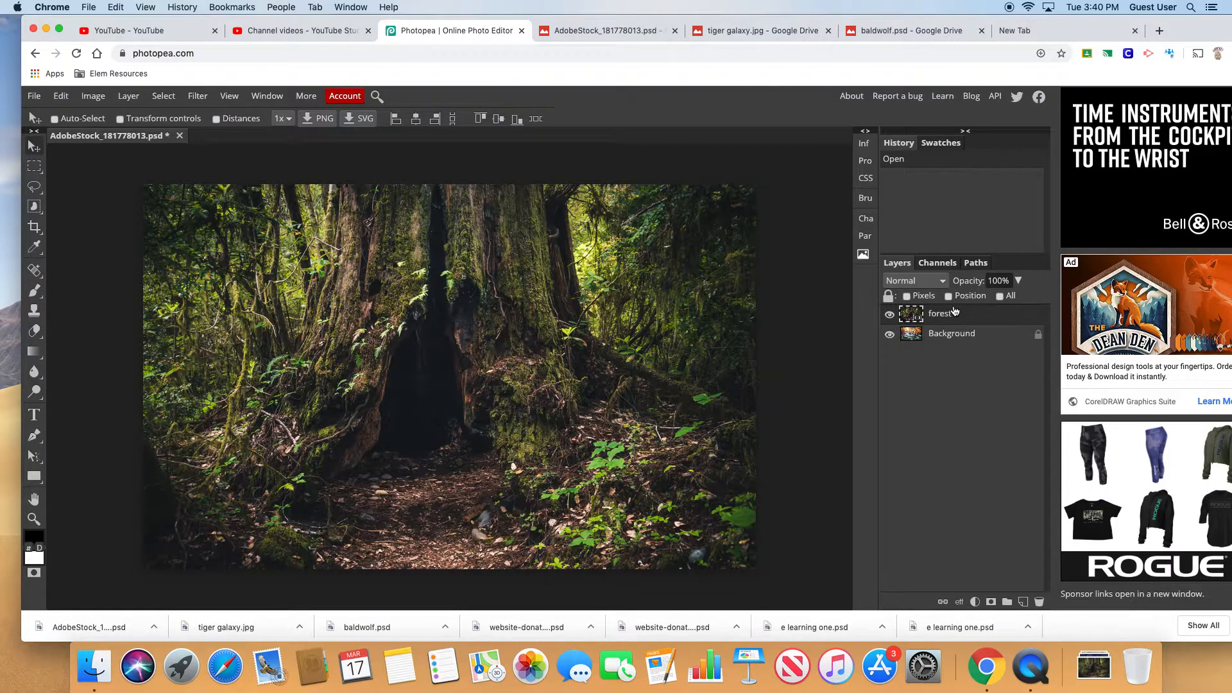
{"action": "left_click", "coordinate": [991, 602]}
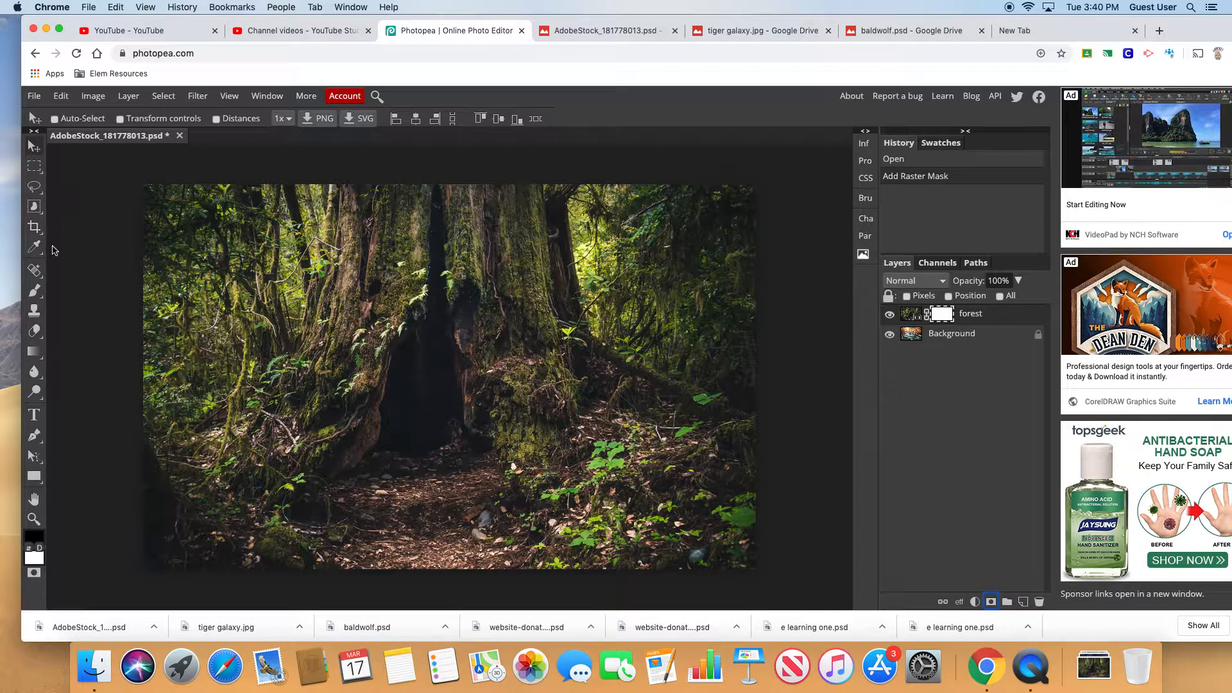
- With a 53 px Brush at 100% hardness, paint black on the forest mask inside the tree hollow to reveal the waterfall
{"action": "left_click", "coordinate": [34, 291]}
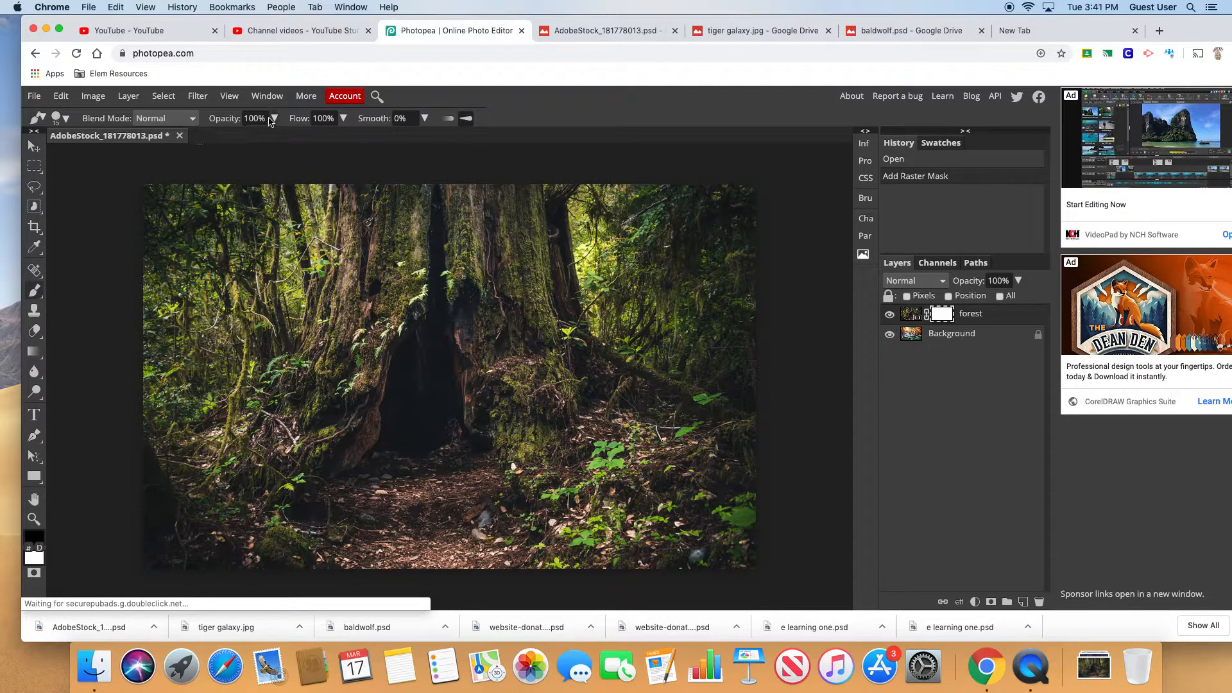
{"action": "left_click", "coordinate": [65, 122]}
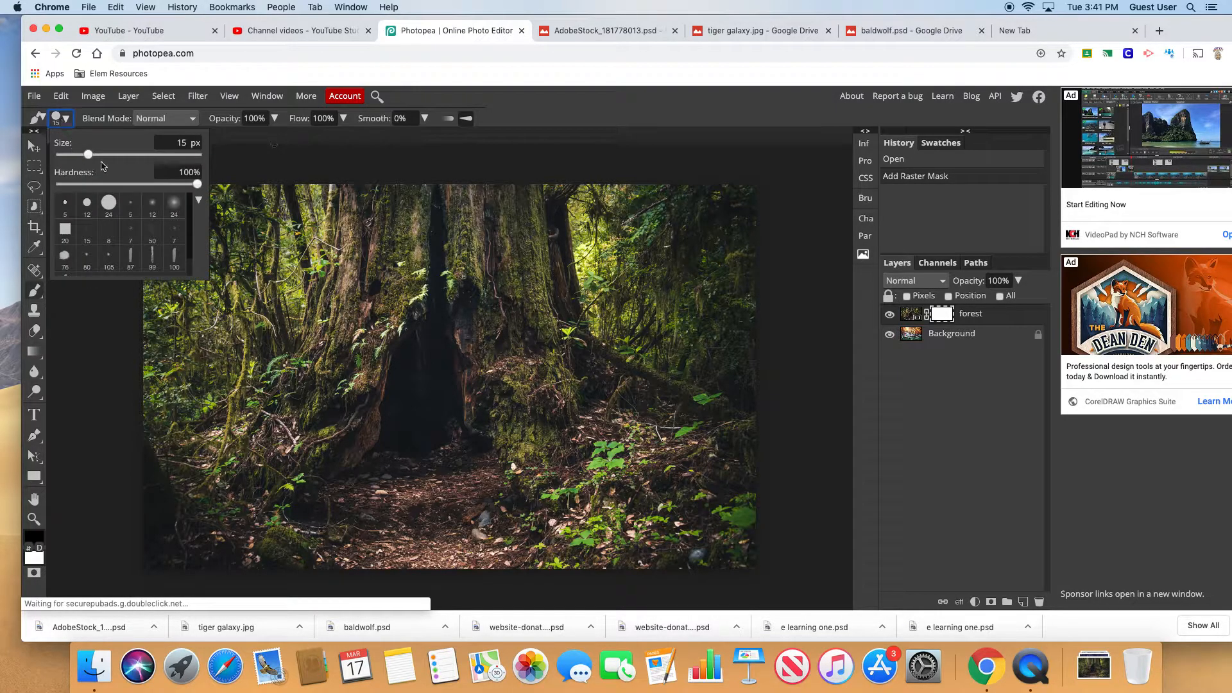
{"action": "left_click_drag", "start_coordinate": [89, 156], "coordinate": [106, 156]}
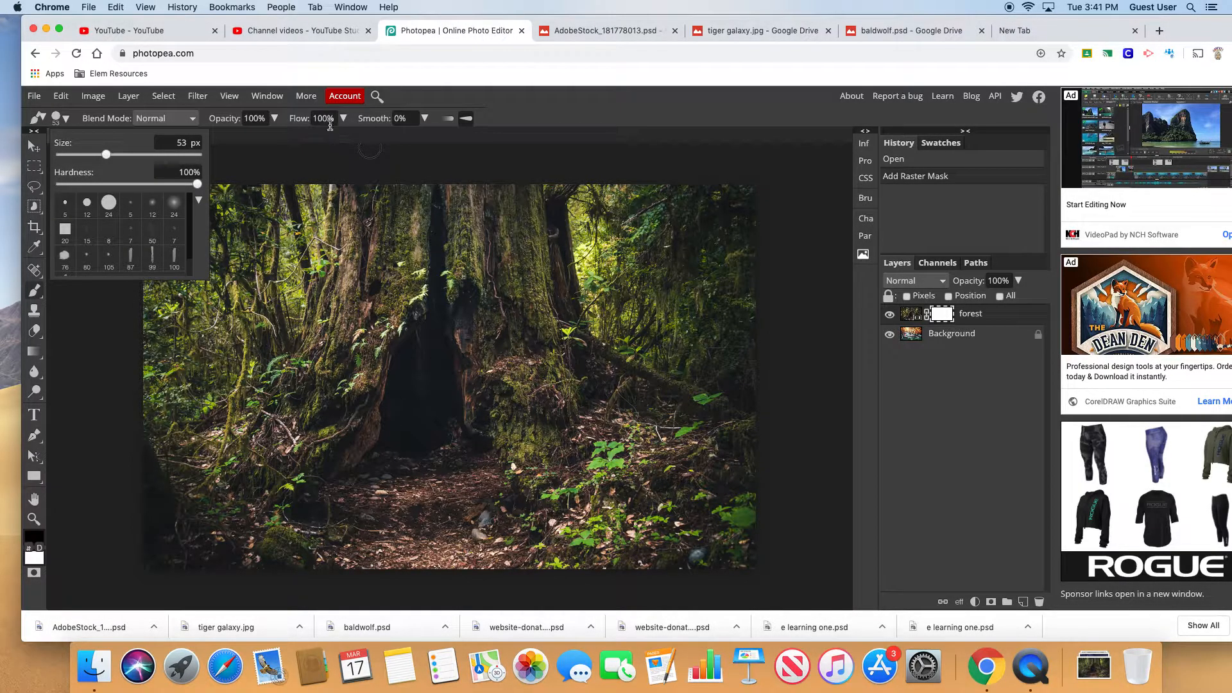
{"action": "left_click", "coordinate": [414, 409]}
{"action": "mouse_move", "coordinate": [415, 411]}
{"action": "left_mouse_down"}
{"action": "mouse_move", "coordinate": [428, 366]}
{"action": "mouse_move", "coordinate": [411, 428]}
{"action": "mouse_move", "coordinate": [411, 378]}
{"action": "mouse_move", "coordinate": [440, 345]}
{"action": "mouse_move", "coordinate": [443, 427]}
{"action": "mouse_move", "coordinate": [433, 449]}
{"action": "mouse_move", "coordinate": [421, 443]}
{"action": "mouse_move", "coordinate": [430, 407]}
{"action": "mouse_move", "coordinate": [443, 449]}
{"action": "mouse_move", "coordinate": [398, 442]}
{"action": "mouse_move", "coordinate": [397, 425]}
{"action": "mouse_move", "coordinate": [439, 332]}
{"action": "mouse_move", "coordinate": [405, 361]}
{"action": "mouse_move", "coordinate": [397, 416]}
{"action": "mouse_move", "coordinate": [409, 356]}
{"action": "mouse_move", "coordinate": [430, 334]}
{"action": "mouse_move", "coordinate": [442, 367]}
{"action": "mouse_move", "coordinate": [442, 338]}
{"action": "mouse_move", "coordinate": [454, 364]}
{"action": "mouse_move", "coordinate": [449, 452]}
{"action": "mouse_move", "coordinate": [478, 449]}
{"action": "mouse_move", "coordinate": [446, 425]}
{"action": "mouse_move", "coordinate": [454, 363]}
{"action": "mouse_move", "coordinate": [473, 428]}
{"action": "mouse_move", "coordinate": [512, 461]}
{"action": "left_mouse_up"}
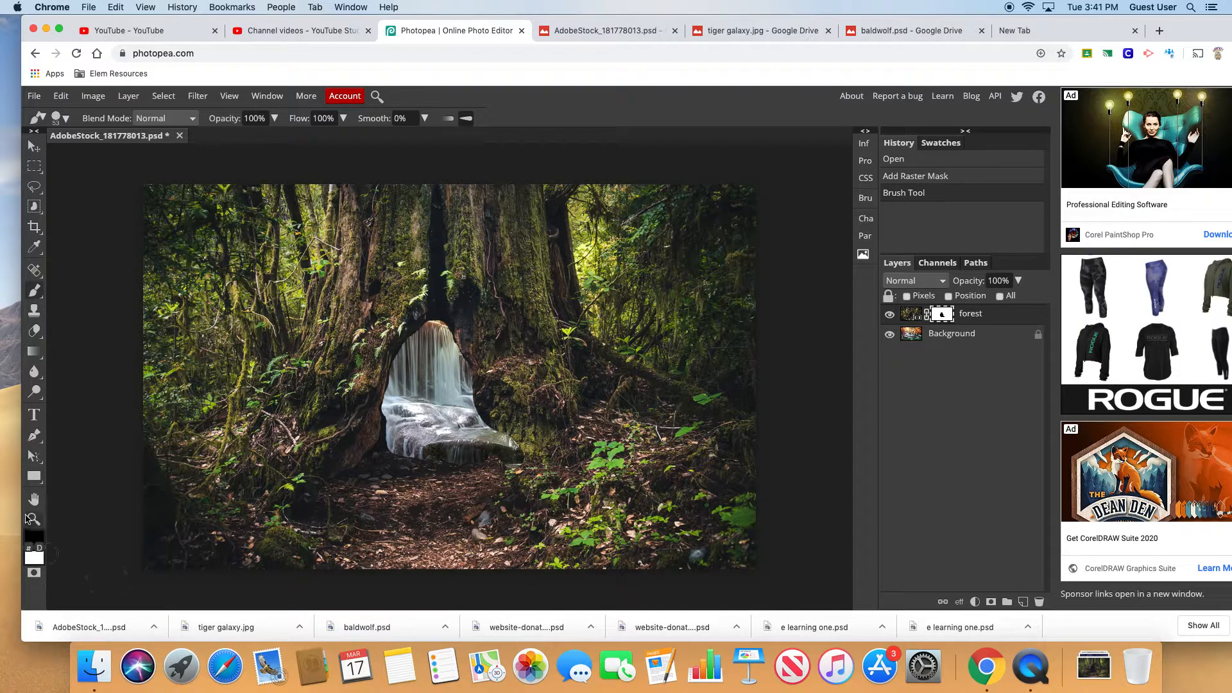
- Paint the mask white to restore the forest along the hollow's lower right edge, and paint black to reveal the waterfall's lower ledges
{"action": "left_click", "coordinate": [41, 558]}
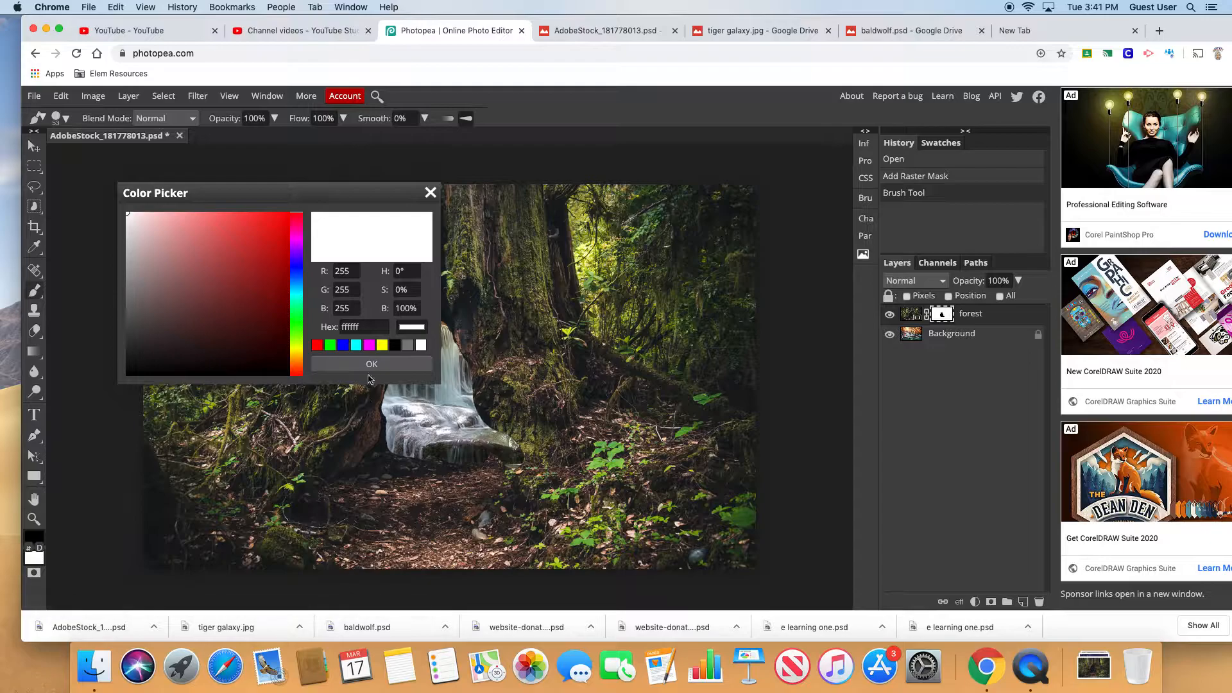
{"action": "left_click", "coordinate": [371, 364]}
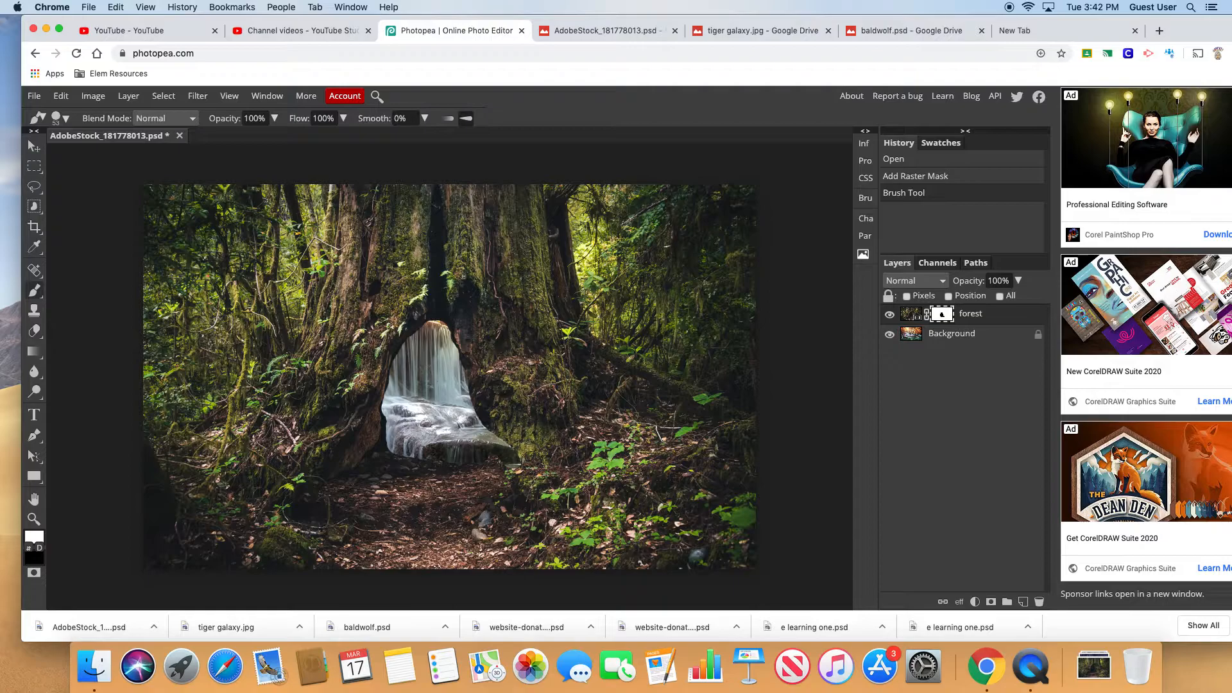
{"action": "left_click_drag", "start_coordinate": [516, 473], "coordinate": [513, 455]}
{"action": "mouse_move", "coordinate": [492, 421]}
{"action": "left_mouse_down"}
{"action": "mouse_move", "coordinate": [502, 458]}
{"action": "mouse_move", "coordinate": [548, 408]}
{"action": "left_mouse_up"}
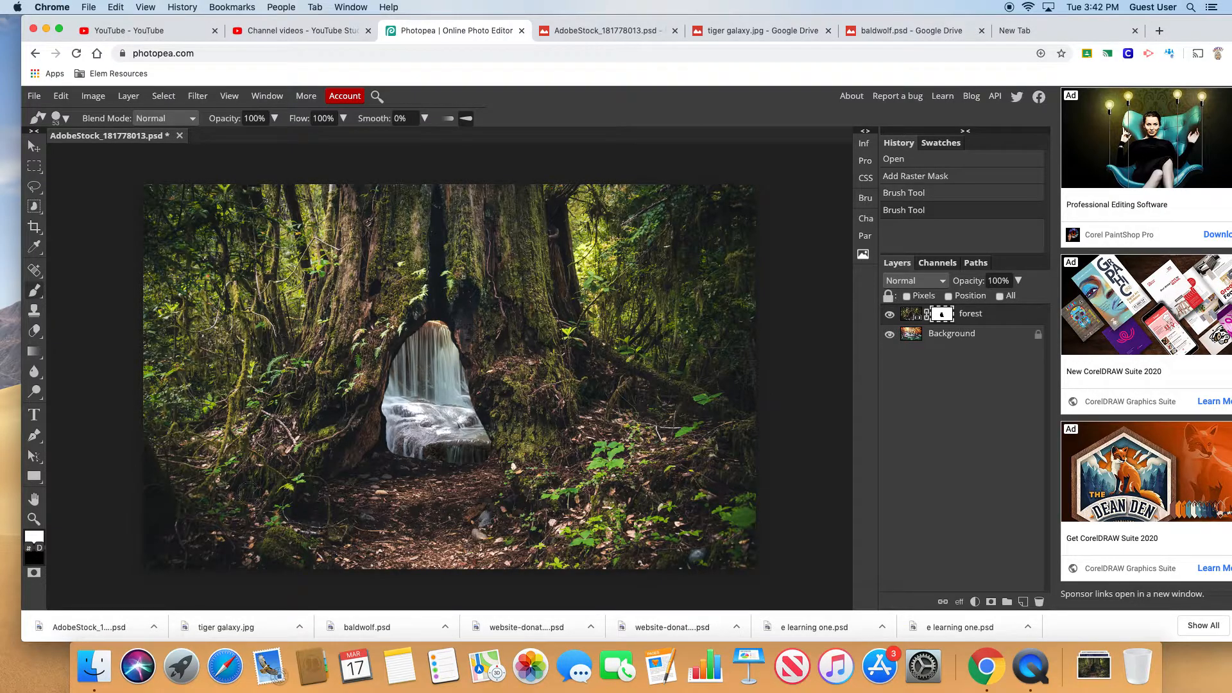
{"action": "key", "text": "x"}
{"action": "mouse_move", "coordinate": [395, 430]}
{"action": "left_mouse_down"}
{"action": "mouse_move", "coordinate": [392, 446]}
{"action": "mouse_move", "coordinate": [395, 409]}
{"action": "mouse_move", "coordinate": [385, 464]}
{"action": "mouse_move", "coordinate": [474, 447]}
{"action": "mouse_move", "coordinate": [406, 467]}
{"action": "mouse_move", "coordinate": [441, 478]}
{"action": "mouse_move", "coordinate": [483, 468]}
{"action": "mouse_move", "coordinate": [492, 440]}
{"action": "mouse_move", "coordinate": [469, 424]}
{"action": "mouse_move", "coordinate": [481, 425]}
{"action": "mouse_move", "coordinate": [514, 475]}
{"action": "mouse_move", "coordinate": [467, 479]}
{"action": "left_mouse_up"}
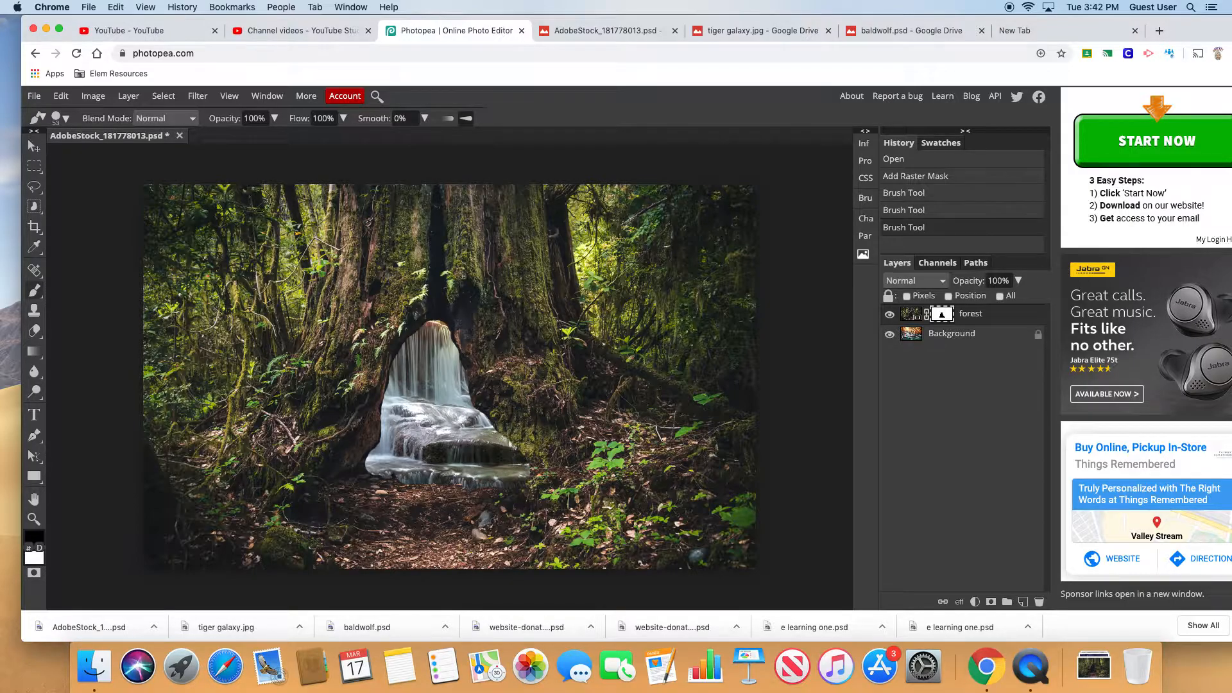
- Set the brush opacity to 61% and paint the mask across the ground below the waterfall to blend in the green pool
{"action": "left_click", "coordinate": [274, 119]}
{"action": "left_click_drag", "start_coordinate": [275, 137], "coordinate": [252, 139]}
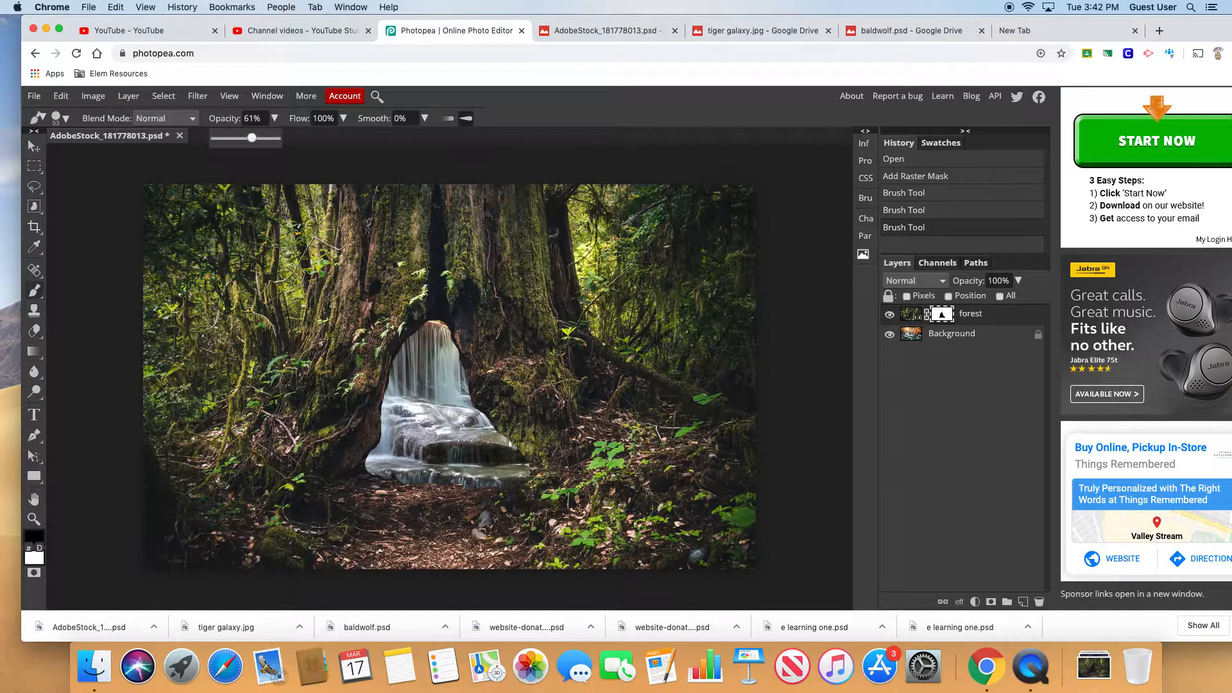
{"action": "left_click_drag", "start_coordinate": [477, 500], "coordinate": [374, 496]}
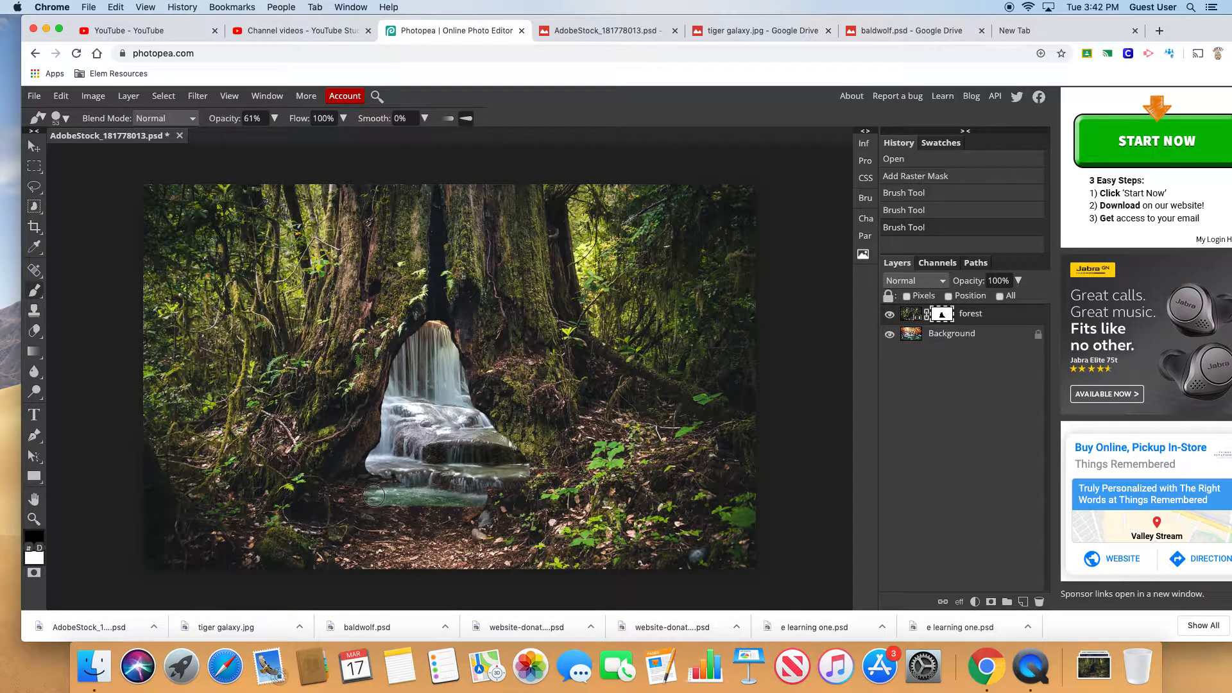
{"action": "mouse_move", "coordinate": [448, 493]}
{"action": "left_mouse_down"}
{"action": "mouse_move", "coordinate": [525, 500]}
{"action": "mouse_move", "coordinate": [516, 459]}
{"action": "mouse_move", "coordinate": [560, 506]}
{"action": "mouse_move", "coordinate": [468, 491]}
{"action": "mouse_move", "coordinate": [536, 512]}
{"action": "mouse_move", "coordinate": [383, 505]}
{"action": "mouse_move", "coordinate": [446, 507]}
{"action": "mouse_move", "coordinate": [386, 491]}
{"action": "mouse_move", "coordinate": [383, 464]}
{"action": "mouse_move", "coordinate": [277, 533]}
{"action": "mouse_move", "coordinate": [407, 501]}
{"action": "mouse_move", "coordinate": [343, 512]}
{"action": "mouse_move", "coordinate": [331, 536]}
{"action": "mouse_move", "coordinate": [407, 509]}
{"action": "mouse_move", "coordinate": [636, 524]}
{"action": "mouse_move", "coordinate": [541, 518]}
{"action": "left_mouse_up"}
{"action": "mouse_move", "coordinate": [383, 508]}
{"action": "left_mouse_down"}
{"action": "mouse_move", "coordinate": [444, 522]}
{"action": "mouse_move", "coordinate": [371, 523]}
{"action": "mouse_move", "coordinate": [453, 534]}
{"action": "left_mouse_up"}
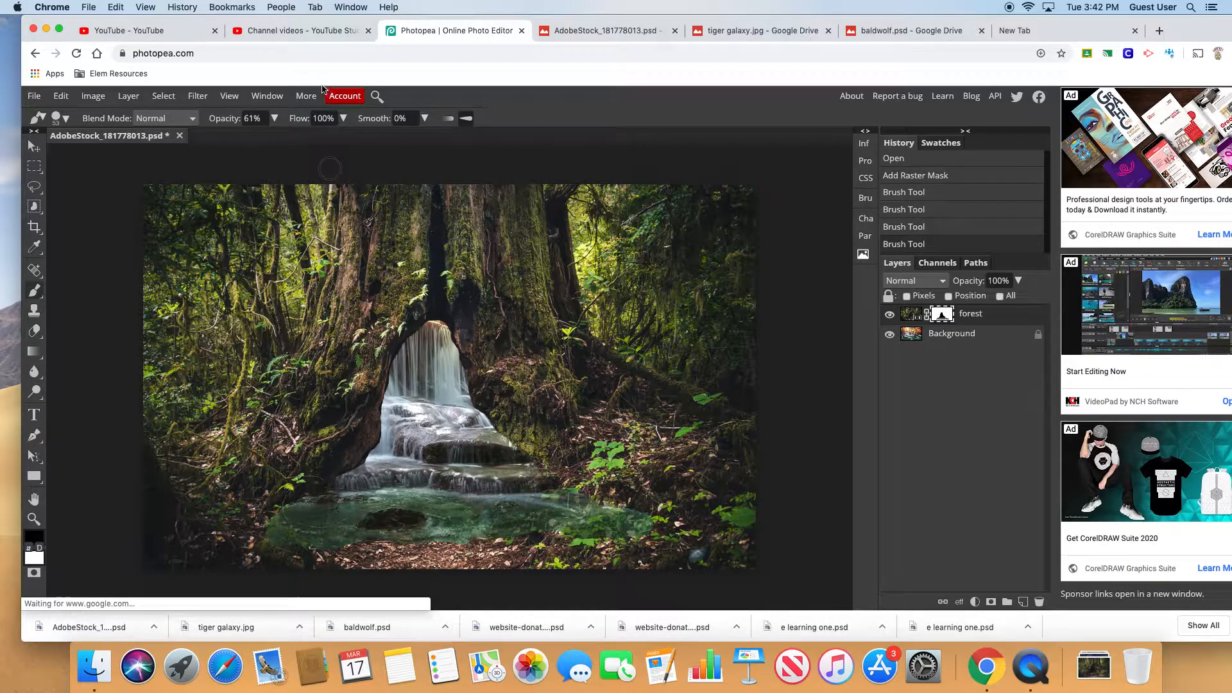
- Lower the brush opacity to 36% and paint the mask around the pool toward the image's bottom edge and corners for a faint water blend
{"action": "left_click", "coordinate": [272, 123]}
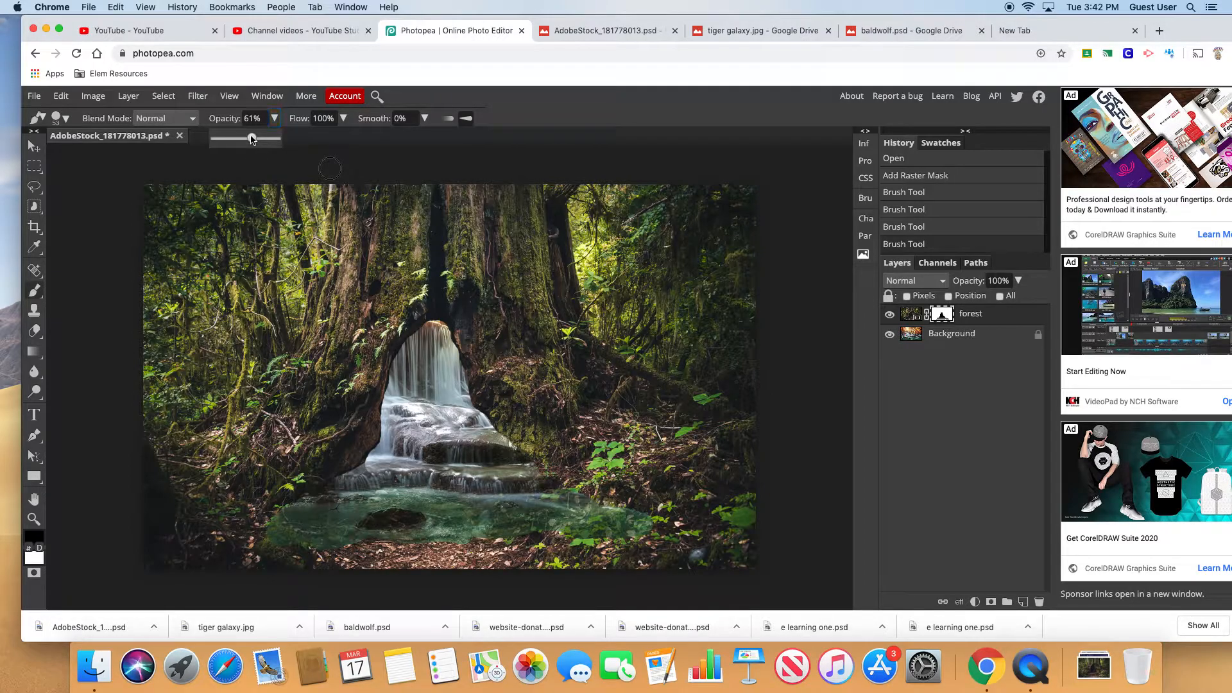
{"action": "left_click_drag", "start_coordinate": [253, 139], "coordinate": [237, 139]}
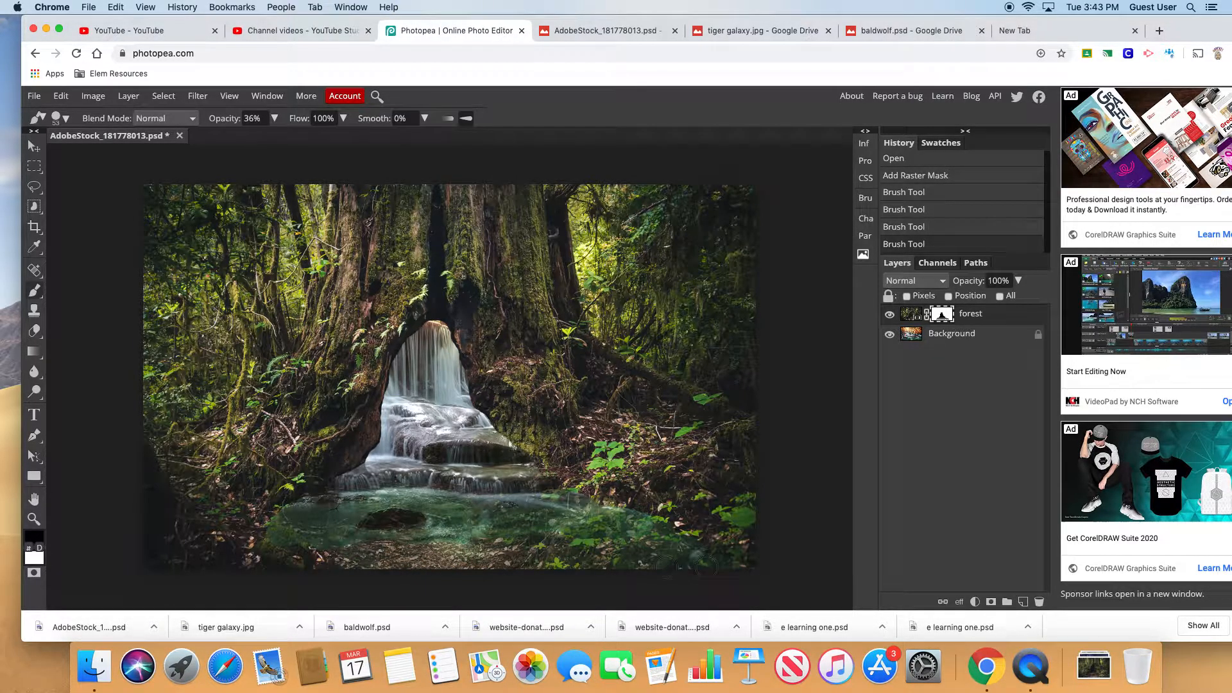
{"action": "mouse_move", "coordinate": [287, 518]}
{"action": "left_mouse_down"}
{"action": "mouse_move", "coordinate": [265, 533]}
{"action": "mouse_move", "coordinate": [279, 538]}
{"action": "mouse_move", "coordinate": [230, 542]}
{"action": "mouse_move", "coordinate": [300, 556]}
{"action": "left_mouse_up"}
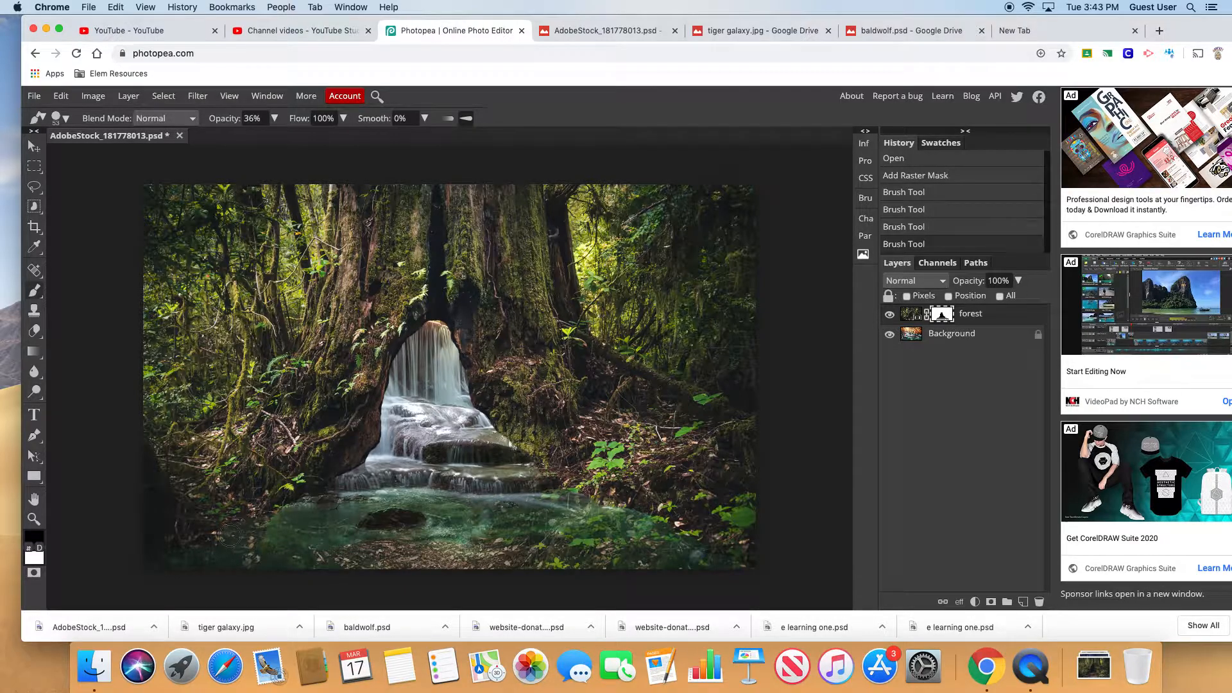
{"action": "left_click_drag", "start_coordinate": [190, 543], "coordinate": [180, 565]}
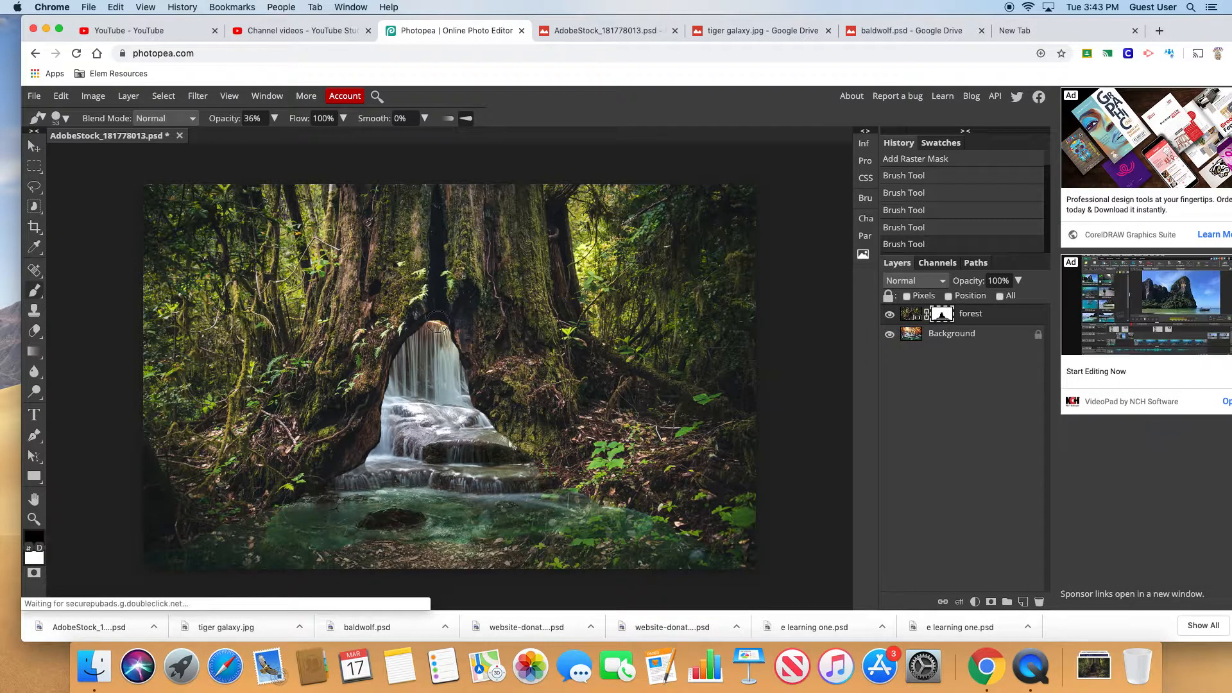
- Paint the mask at 36% opacity above the hollow and, with a smaller brush, up the narrow trunk crevice to partly reveal the Background
{"action": "left_click_drag", "start_coordinate": [437, 322], "coordinate": [438, 306]}
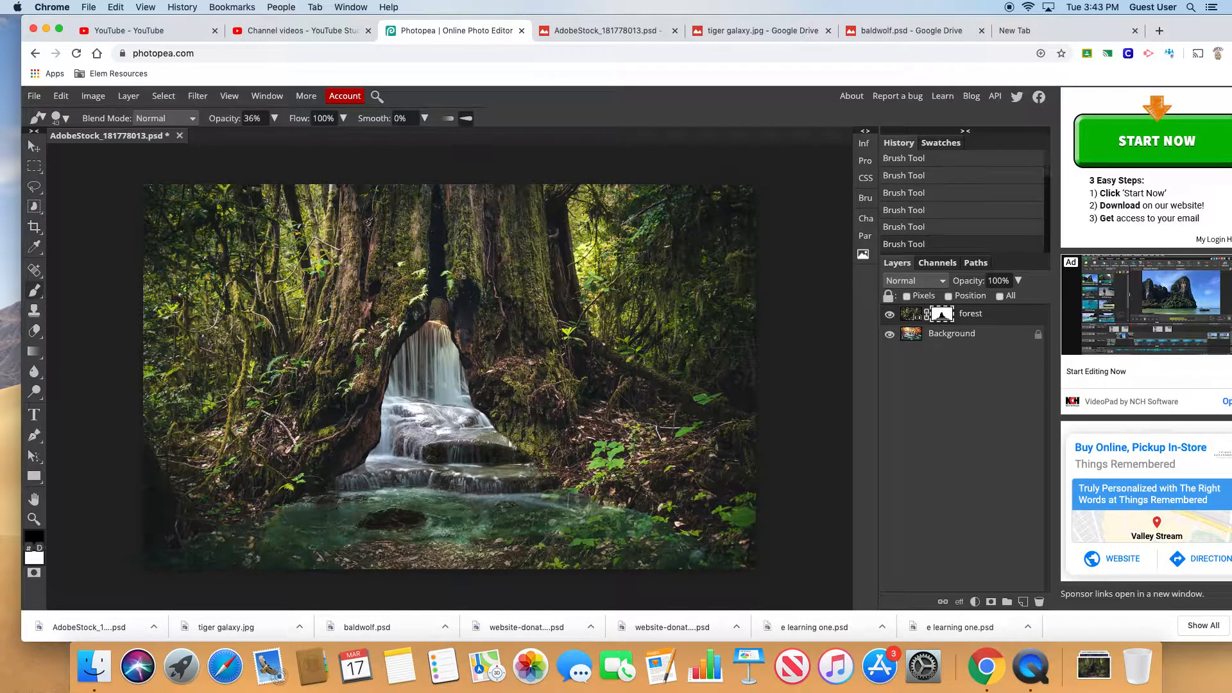
{"action": "key", "text": "bracketleft"}
{"action": "mouse_move", "coordinate": [436, 219]}
{"action": "left_mouse_down"}
{"action": "mouse_move", "coordinate": [432, 313]}
{"action": "mouse_move", "coordinate": [437, 205]}
{"action": "left_mouse_up"}
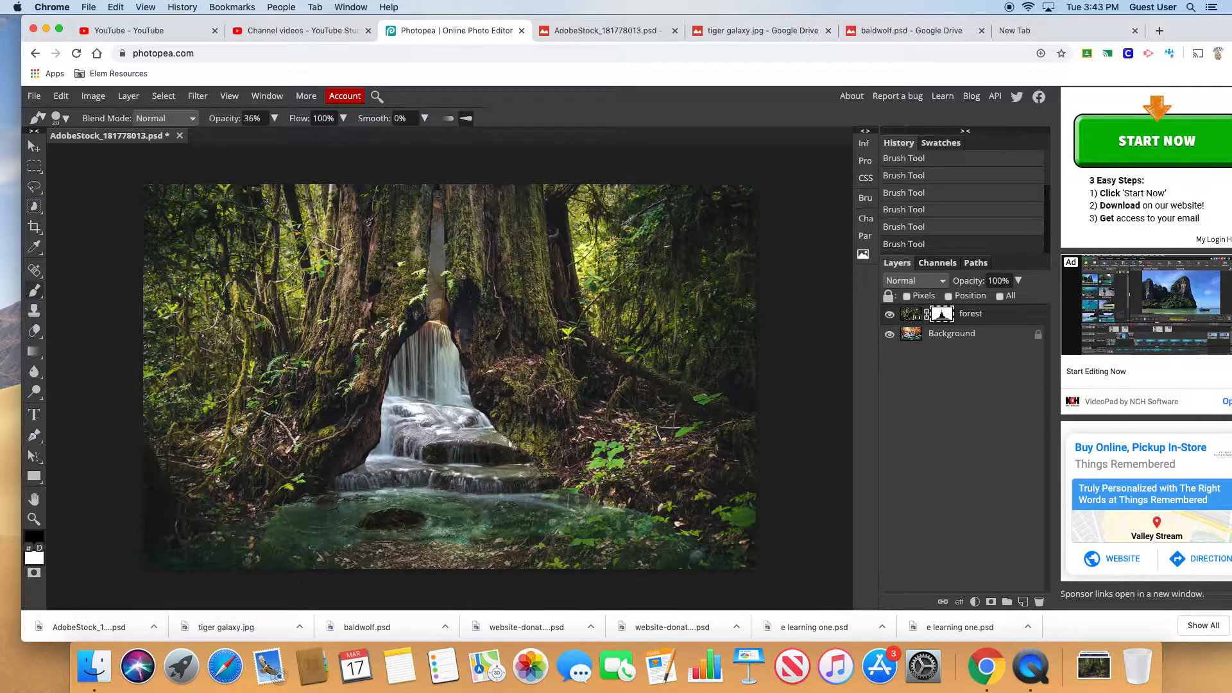
{"action": "left_click", "coordinate": [438, 193]}
{"action": "left_click", "coordinate": [429, 321]}
{"action": "left_click", "coordinate": [422, 325]}
{"action": "left_click", "coordinate": [437, 330]}
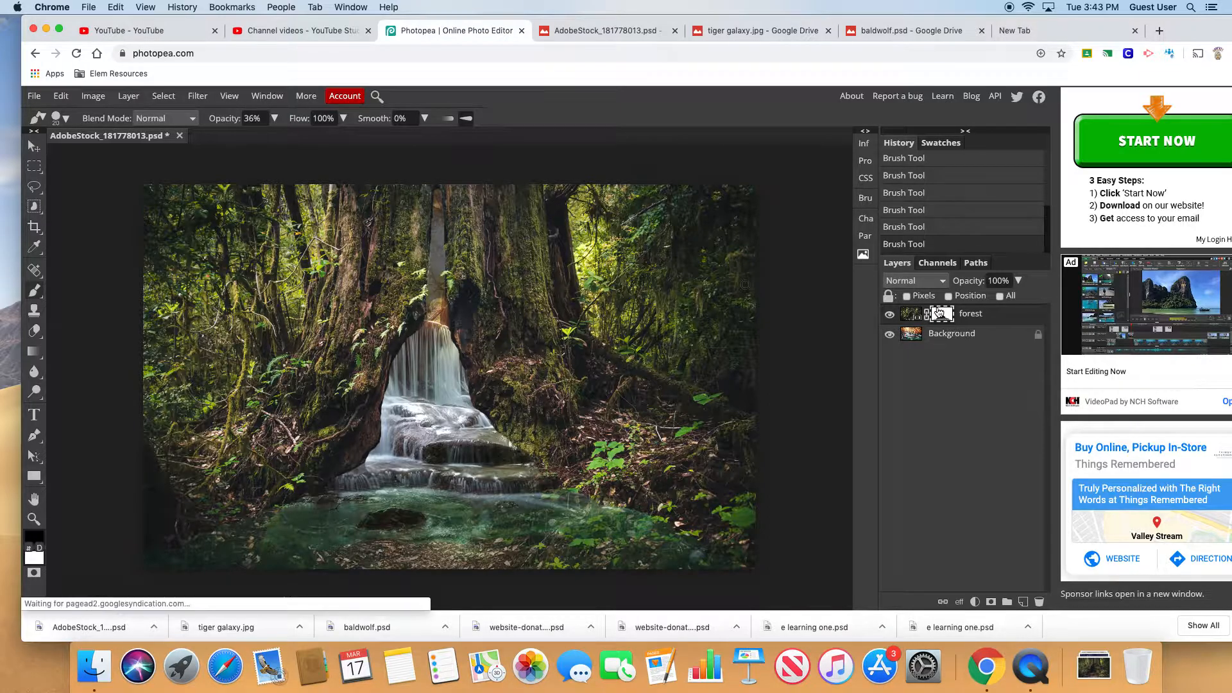
- Load the forest mask as a selection and deselect it, and view the mask on its own before returning to the composite image
{"action": "left_click", "coordinate": [941, 313], "text": "super"}
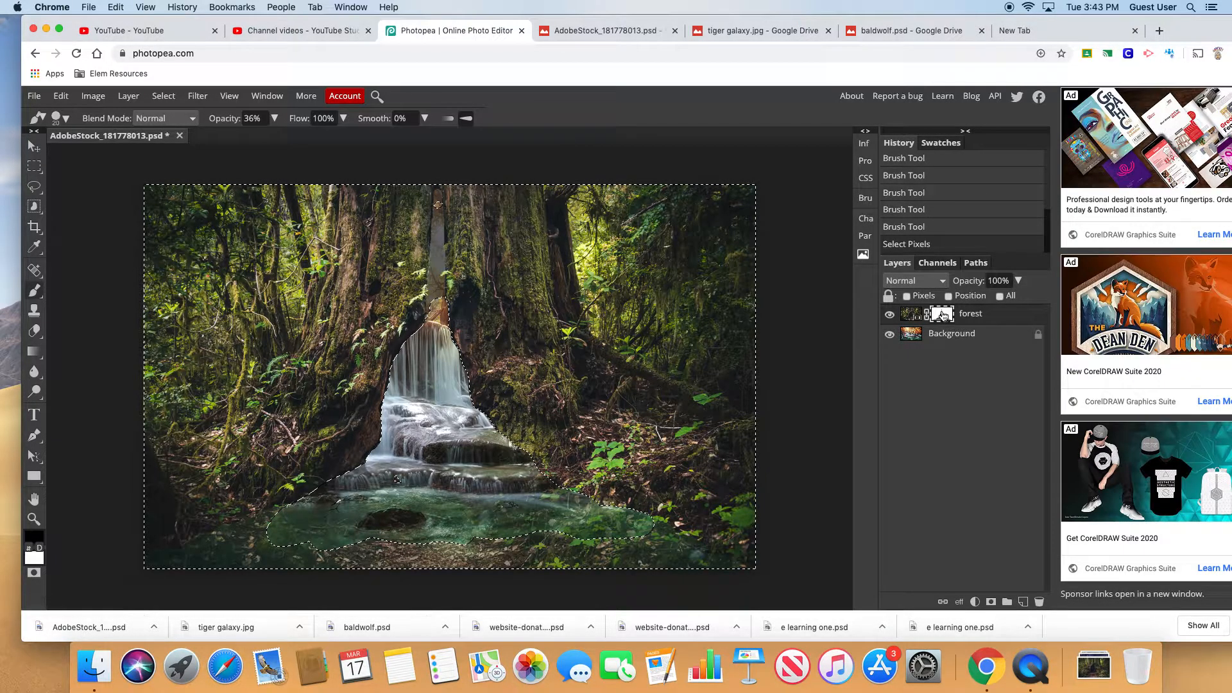
{"action": "key", "text": "super+d"}
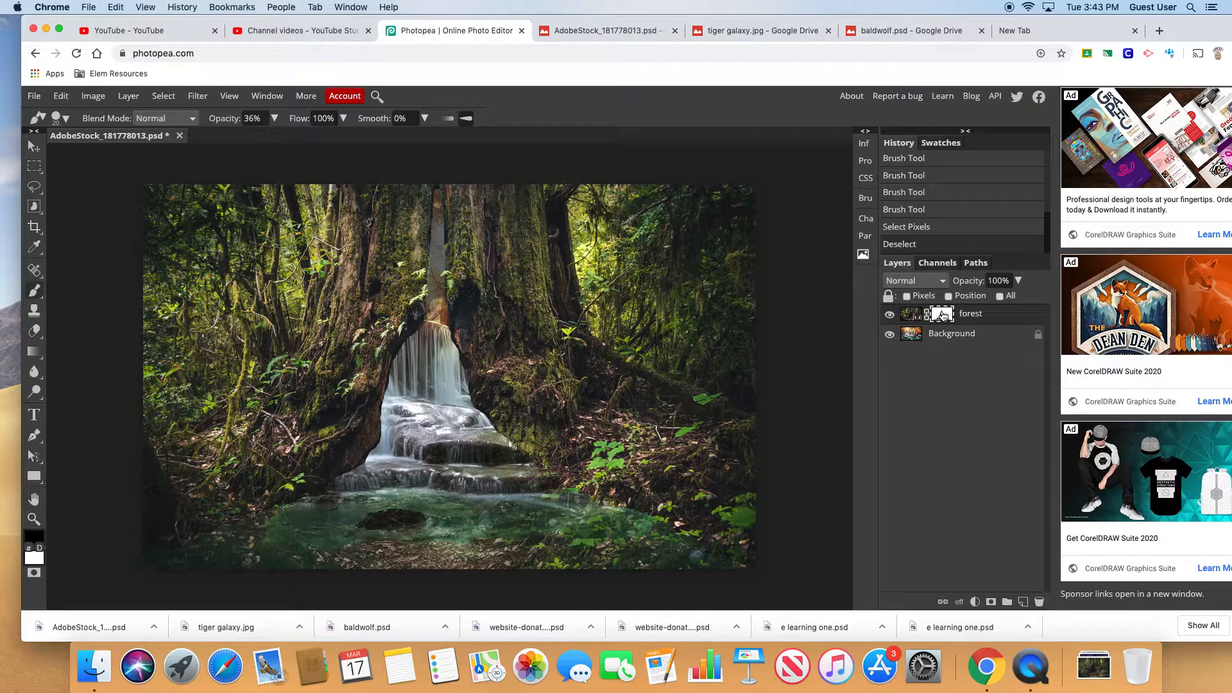
{"action": "left_click", "coordinate": [942, 314], "text": "alt"}
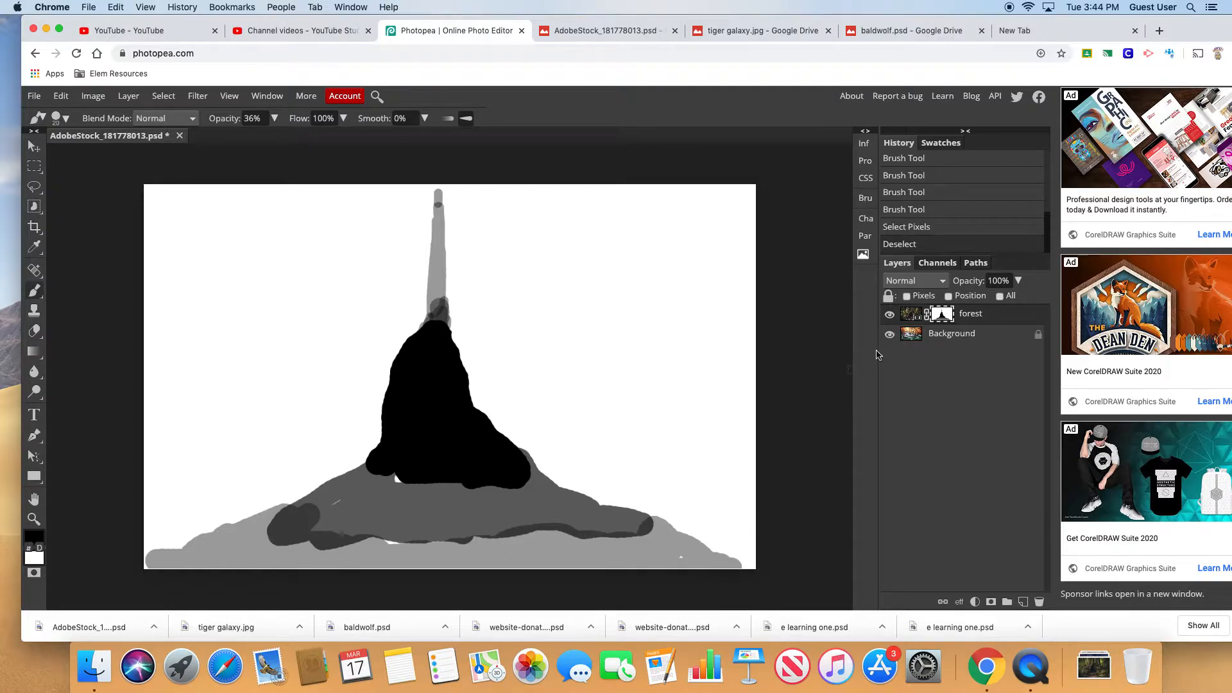
{"action": "left_click", "coordinate": [198, 354], "text": "alt"}
{"action": "left_click", "coordinate": [995, 321]}
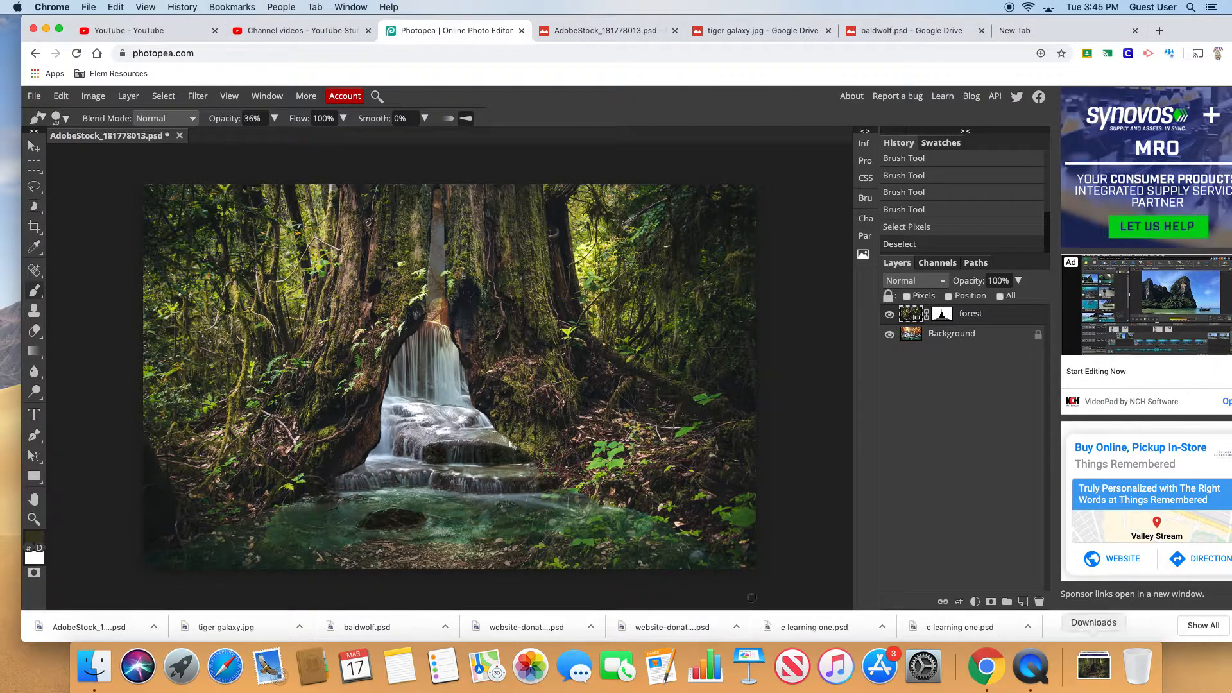
{"action": "left_click", "coordinate": [1028, 671]}
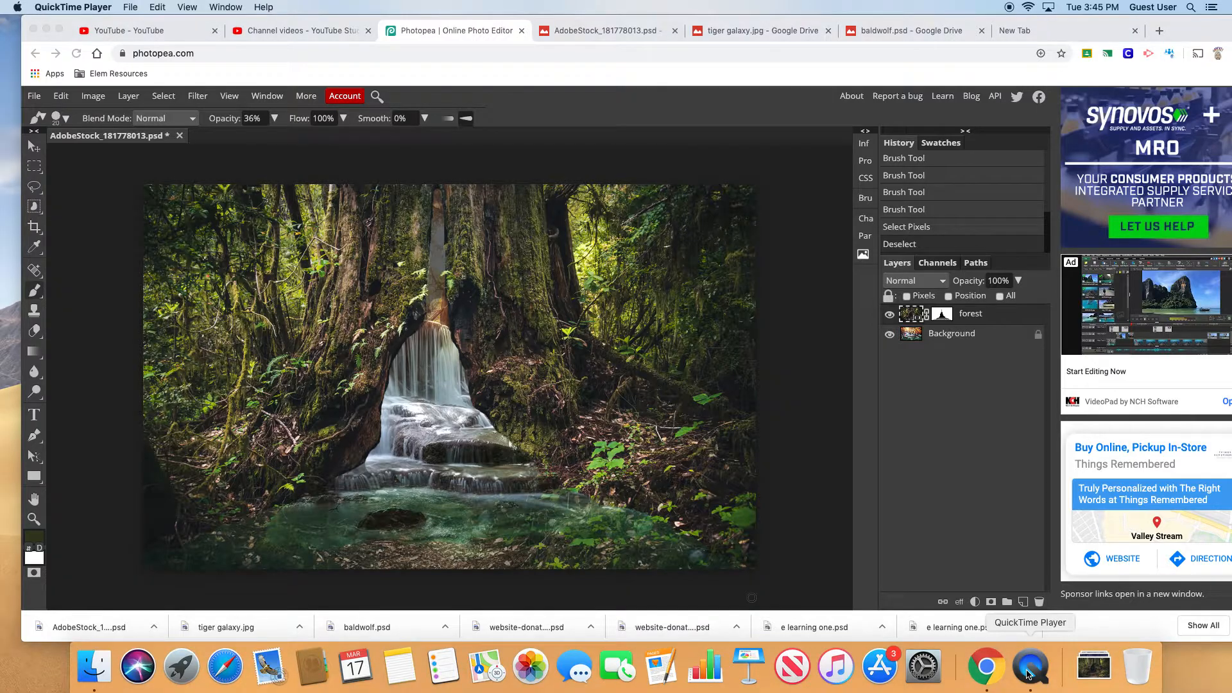
{"action": "right_click", "coordinate": [1027, 674]}
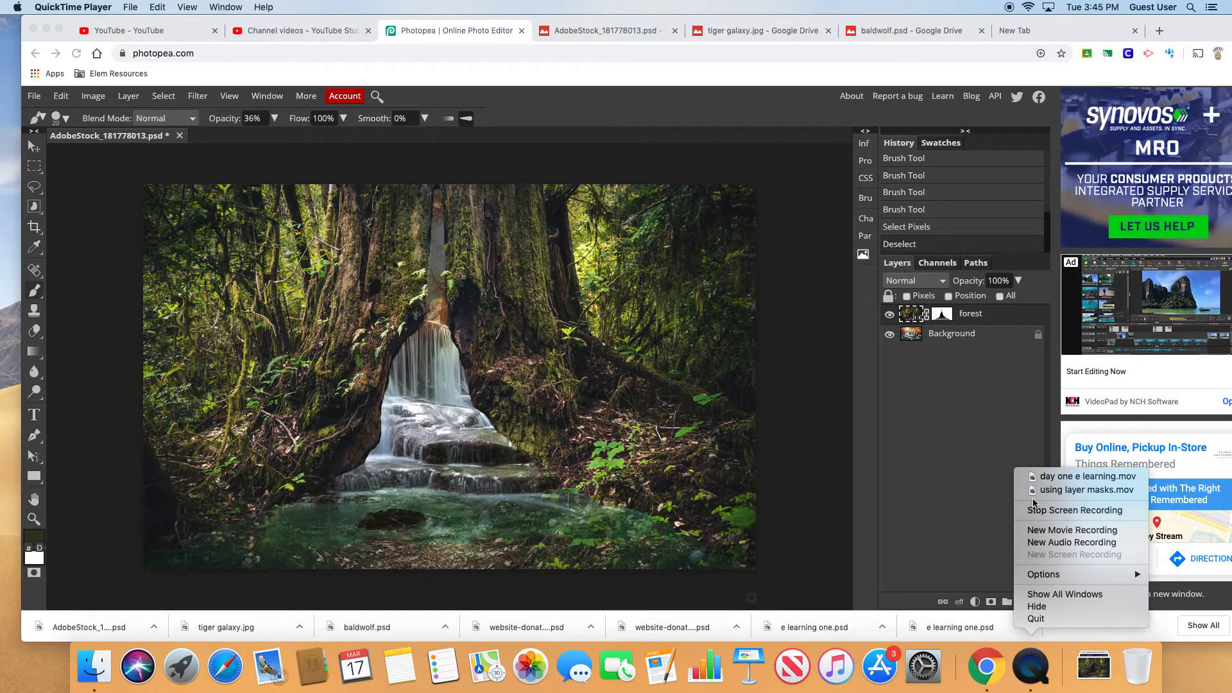